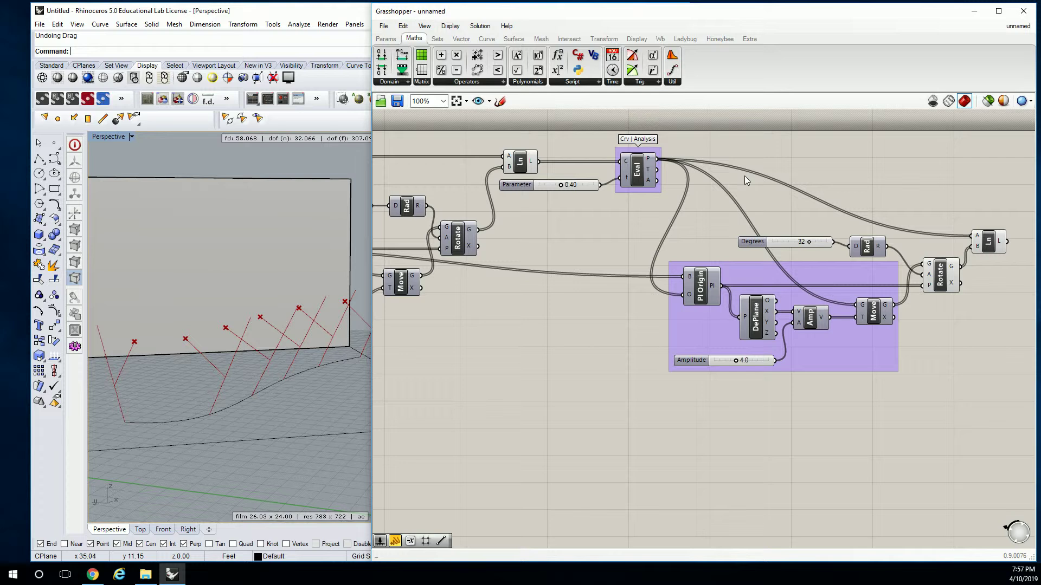
- Switch from Grasshopper to the browser showing the shade-structure reference images
{"action": "key", "text": "alt+Tab"}
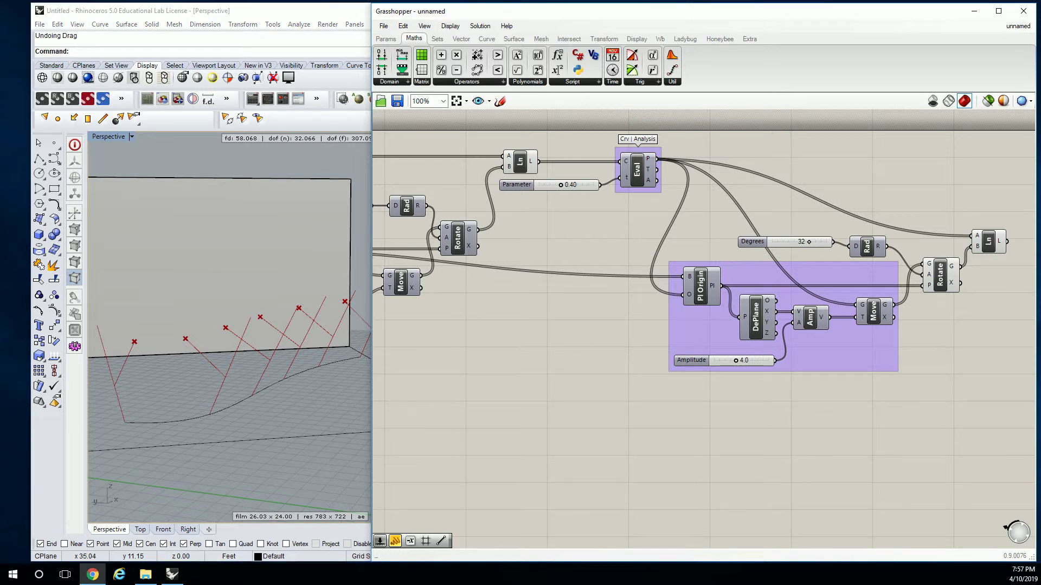
- Zoom into the mesh shade-canopy render in Google Drive, then return to Grasshopper
{"action": "scroll", "coordinate": [441, 446], "scroll_direction": "up", "scroll_amount": 5, "text": "ctrl"}
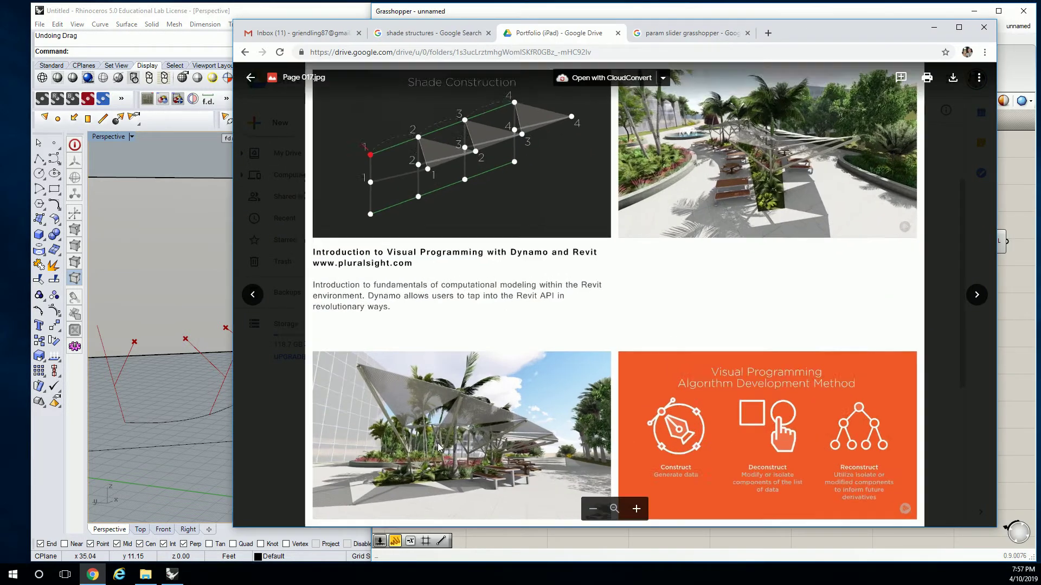
{"action": "scroll", "coordinate": [435, 433], "scroll_direction": "up", "scroll_amount": 5, "text": "ctrl"}
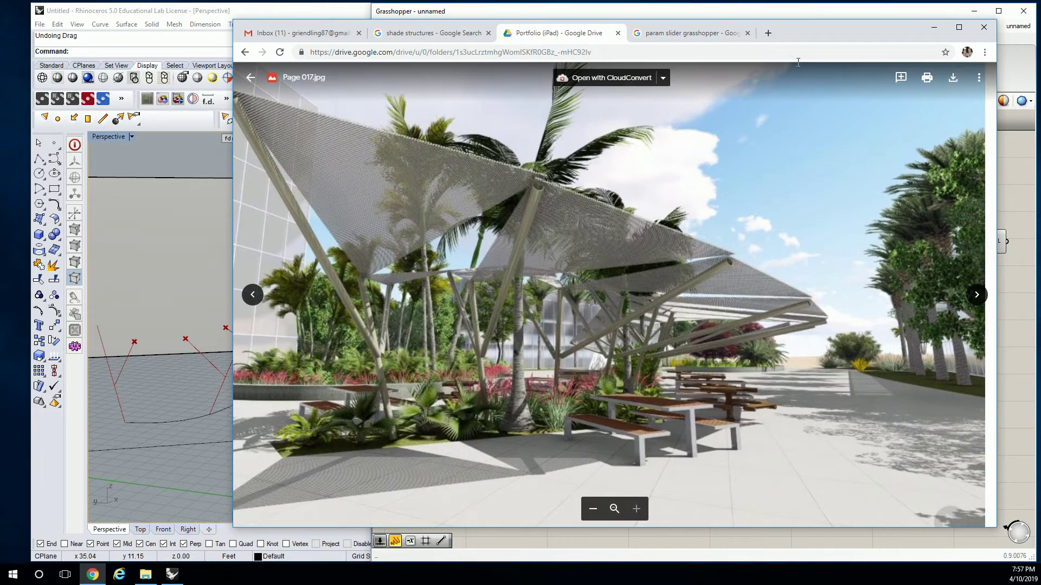
{"action": "key", "text": "alt+Tab"}
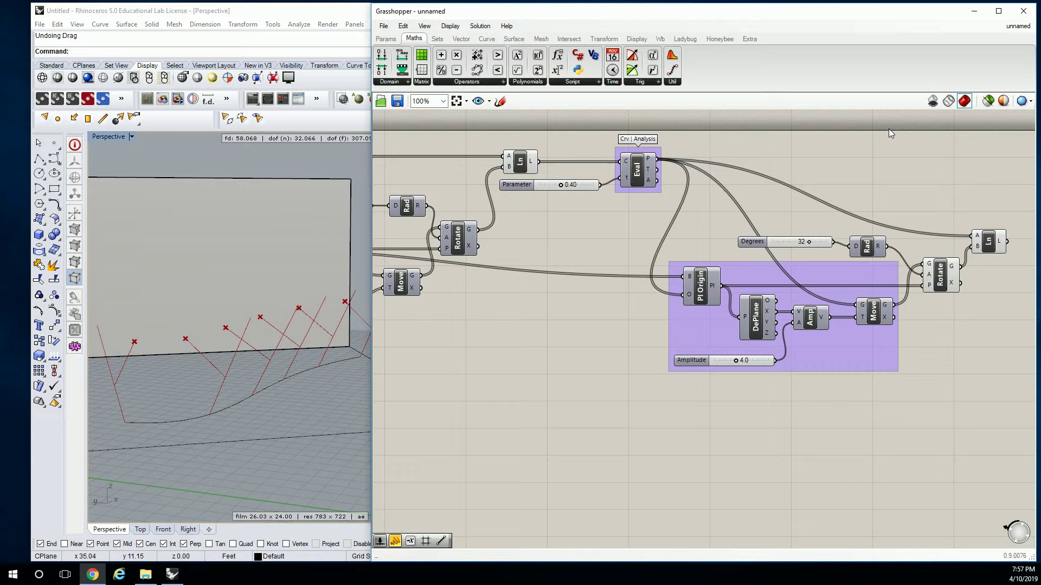
- Place a Pipe Variable (VPipe) component from Surface > Freeform below the existing definition
{"action": "left_click", "coordinate": [511, 40]}
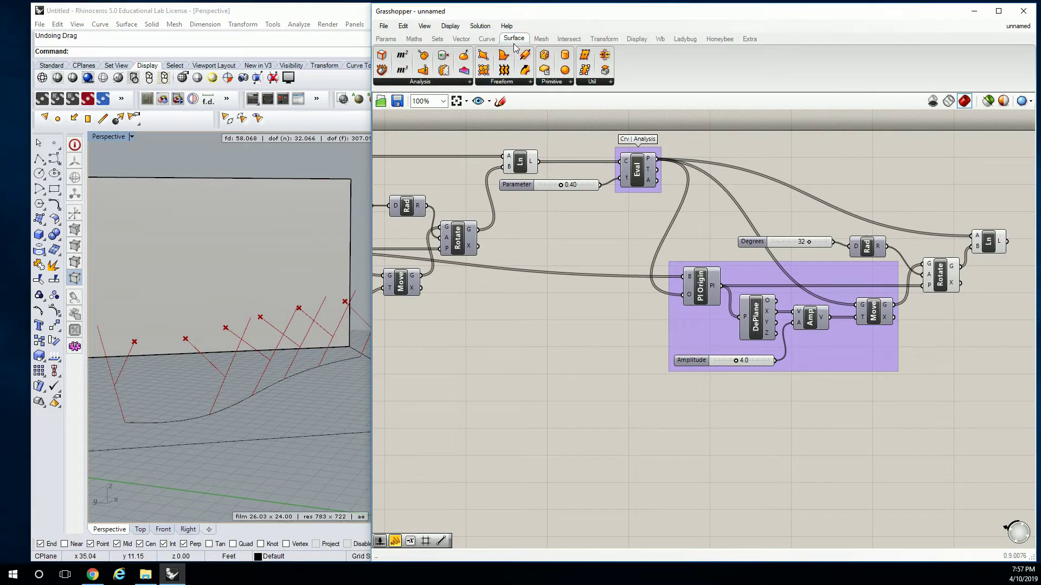
{"action": "left_click", "coordinate": [524, 82]}
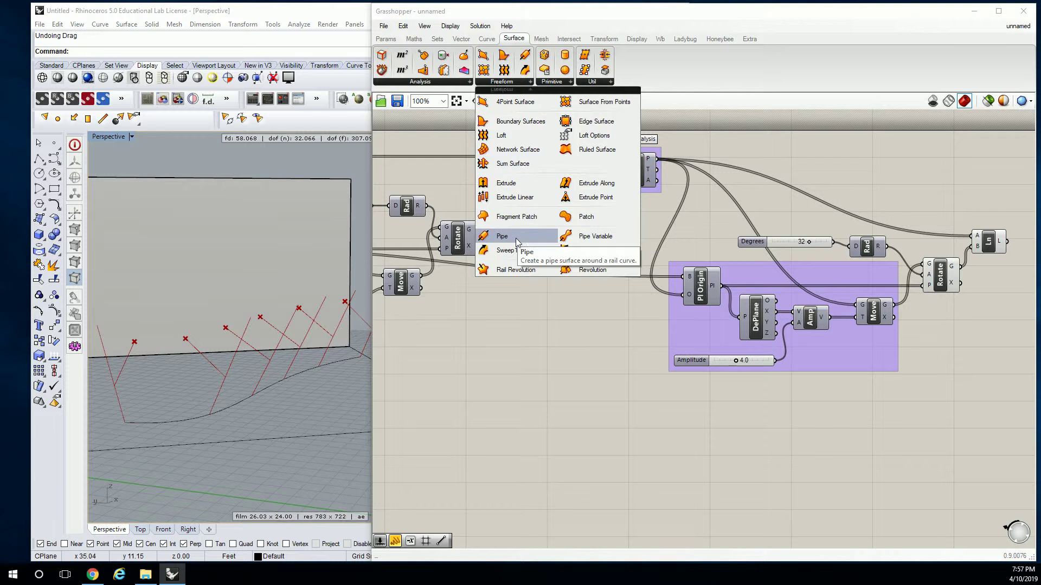
{"action": "scroll", "coordinate": [515, 239], "scroll_direction": "down", "scroll_amount": 3}
{"action": "left_click_drag", "start_coordinate": [515, 238], "coordinate": [609, 335]}
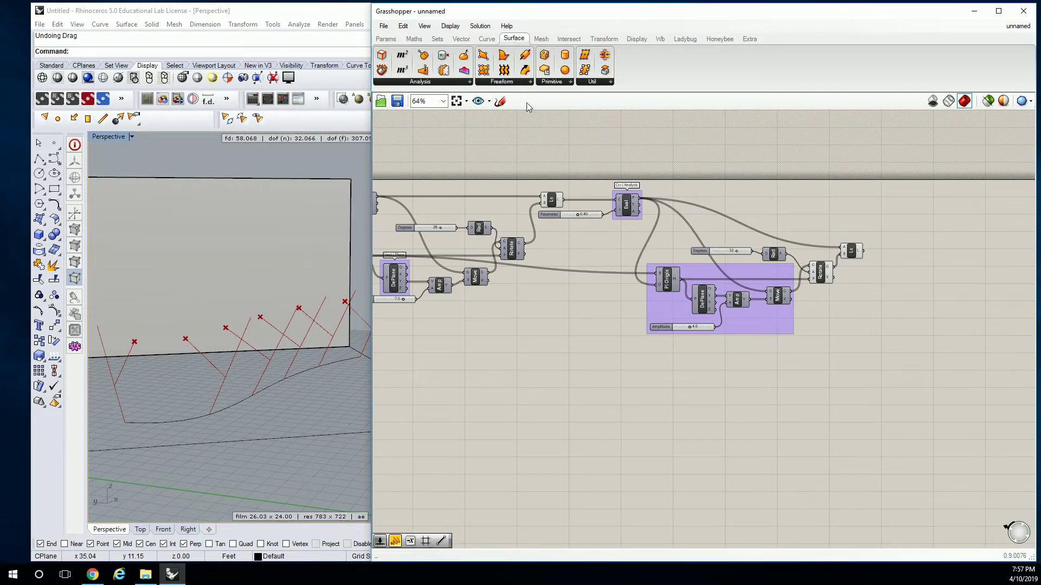
{"action": "left_click", "coordinate": [517, 83]}
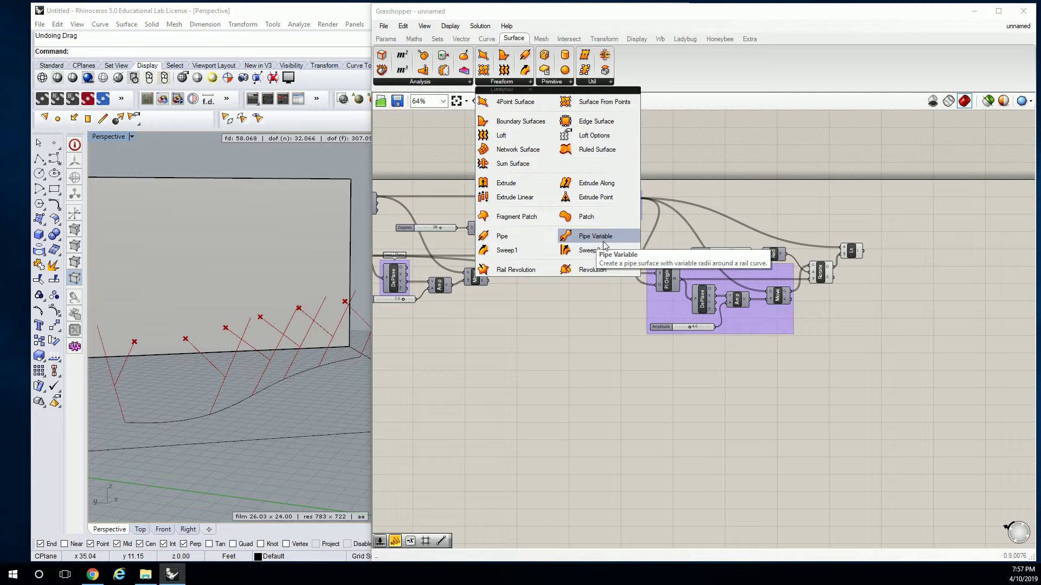
{"action": "left_click_drag", "start_coordinate": [603, 245], "coordinate": [681, 362]}
{"action": "scroll", "coordinate": [652, 352], "scroll_direction": "up", "scroll_amount": 4}
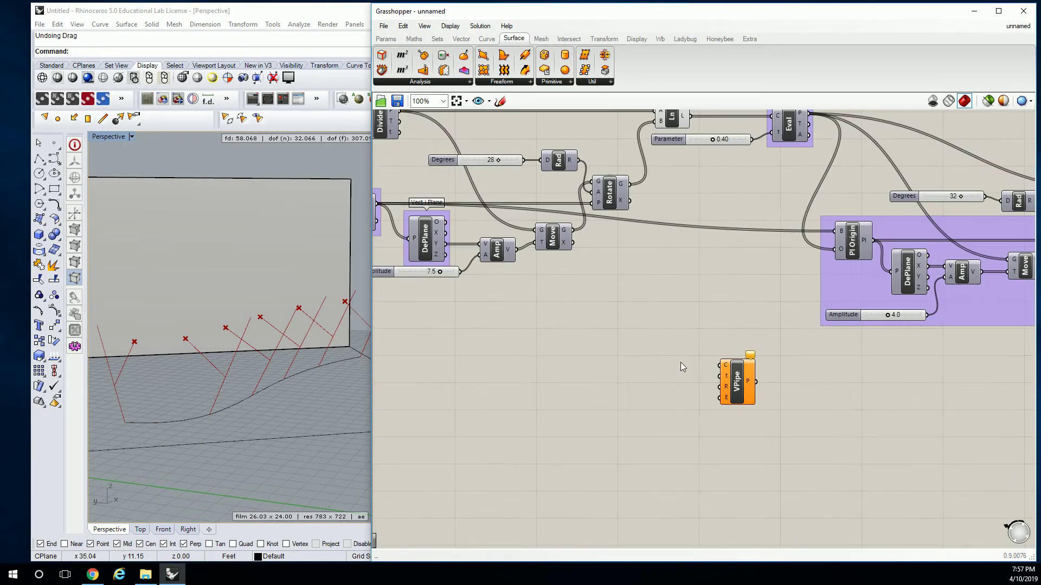
{"action": "right_click_drag", "start_coordinate": [691, 362], "coordinate": [723, 372]}
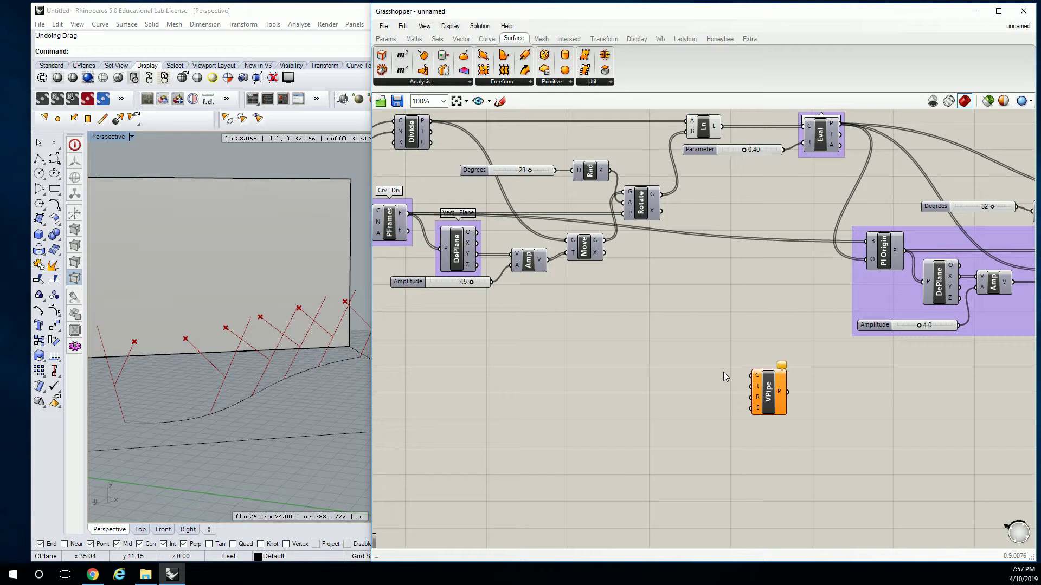
{"action": "right_click_drag", "start_coordinate": [664, 359], "coordinate": [701, 362]}
{"action": "left_click_drag", "start_coordinate": [807, 400], "coordinate": [773, 384]}
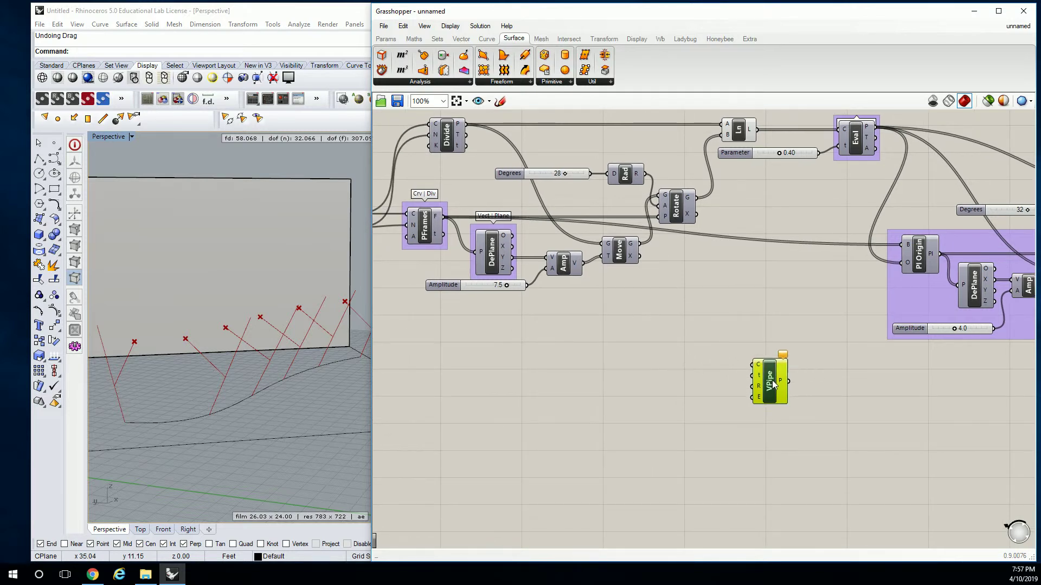
{"action": "scroll", "coordinate": [772, 385], "scroll_direction": "up", "scroll_amount": 2}
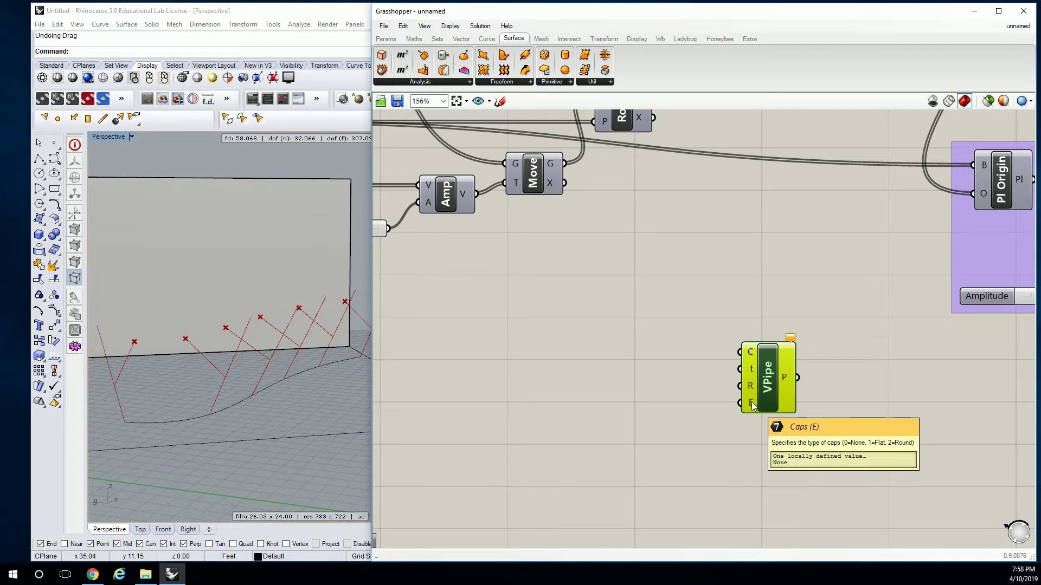
- Move VPipe beside the Ln component and wire Ln's L output into VPipe's C input
{"action": "left_click_drag", "start_coordinate": [752, 405], "coordinate": [727, 335]}
{"action": "scroll", "coordinate": [664, 250], "scroll_direction": "down", "scroll_amount": 1}
{"action": "right_click_drag", "start_coordinate": [665, 251], "coordinate": [819, 294]}
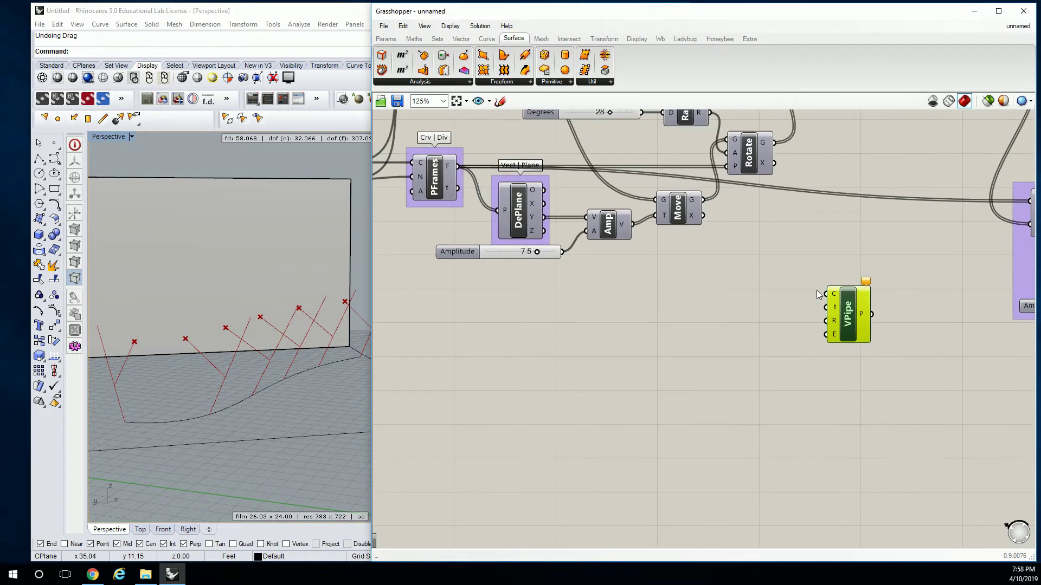
{"action": "right_click_drag", "start_coordinate": [813, 236], "coordinate": [697, 325]}
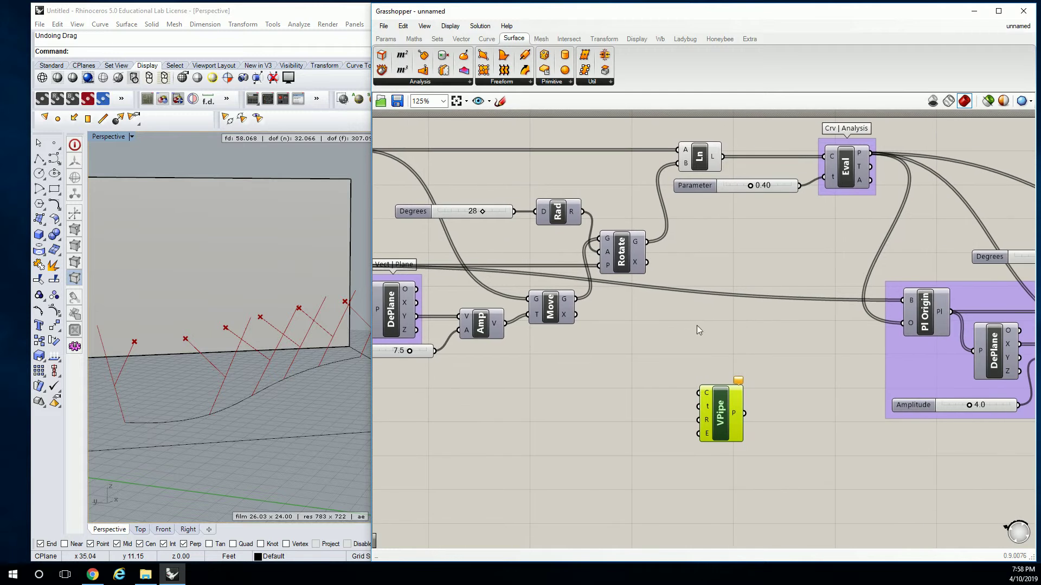
{"action": "left_click_drag", "start_coordinate": [720, 401], "coordinate": [769, 355]}
{"action": "left_click_drag", "start_coordinate": [723, 157], "coordinate": [750, 347]}
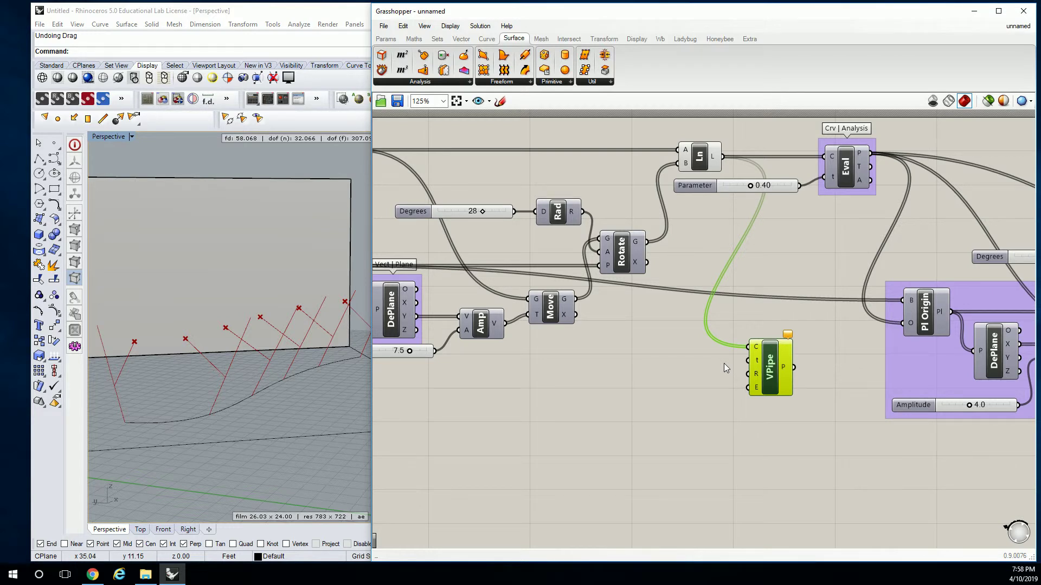
{"action": "scroll", "coordinate": [751, 362], "scroll_direction": "up", "scroll_amount": 4}
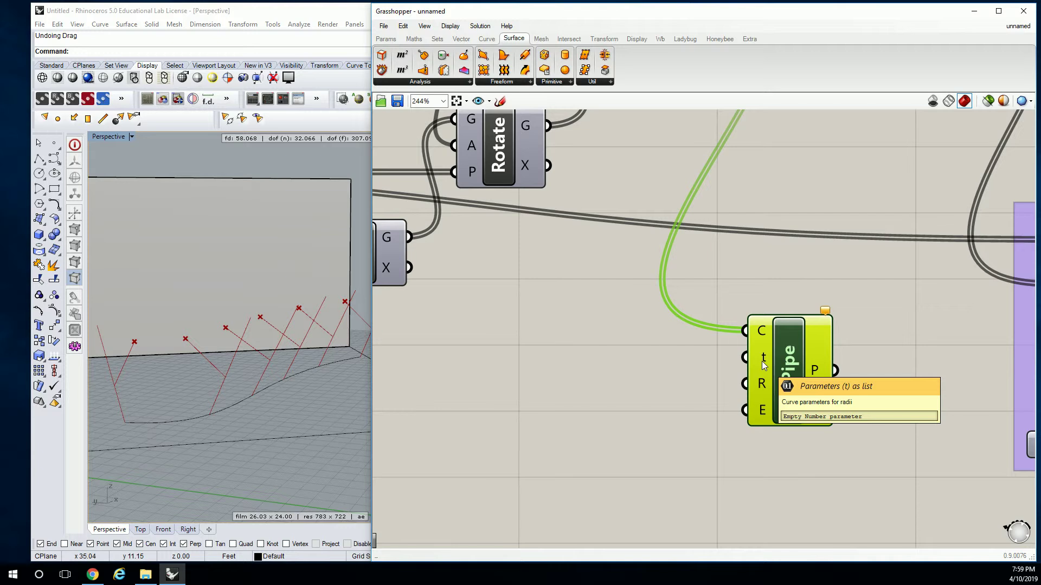
- Add a new panel beside VPipe, resize it and show its data header
{"action": "left_click", "coordinate": [636, 347]}
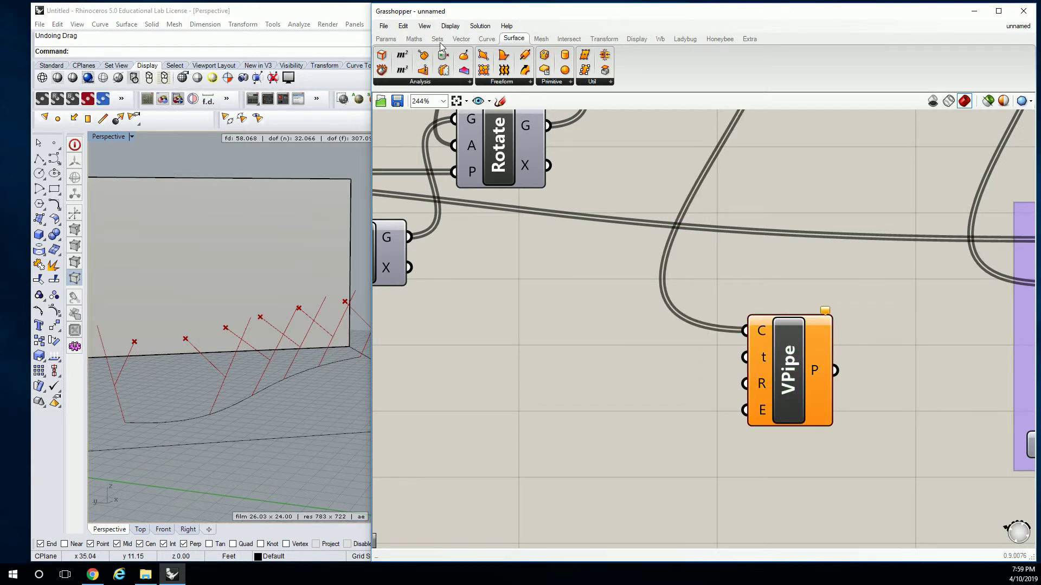
{"action": "left_click", "coordinate": [386, 38]}
{"action": "left_click_drag", "start_coordinate": [521, 73], "coordinate": [585, 353]}
{"action": "left_click_drag", "start_coordinate": [689, 418], "coordinate": [548, 348]}
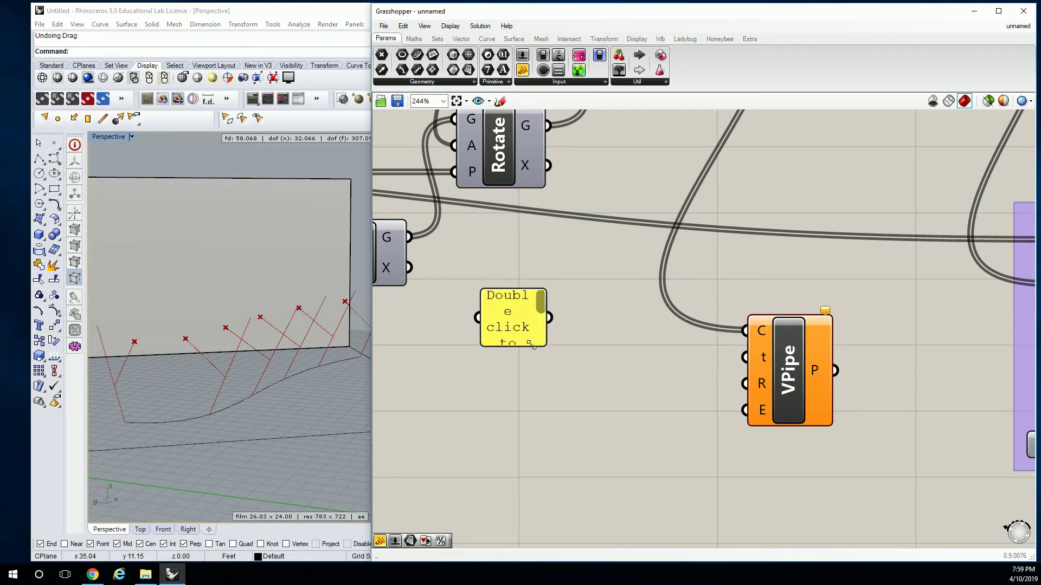
{"action": "right_click", "coordinate": [507, 310]}
{"action": "left_click", "coordinate": [550, 345]}
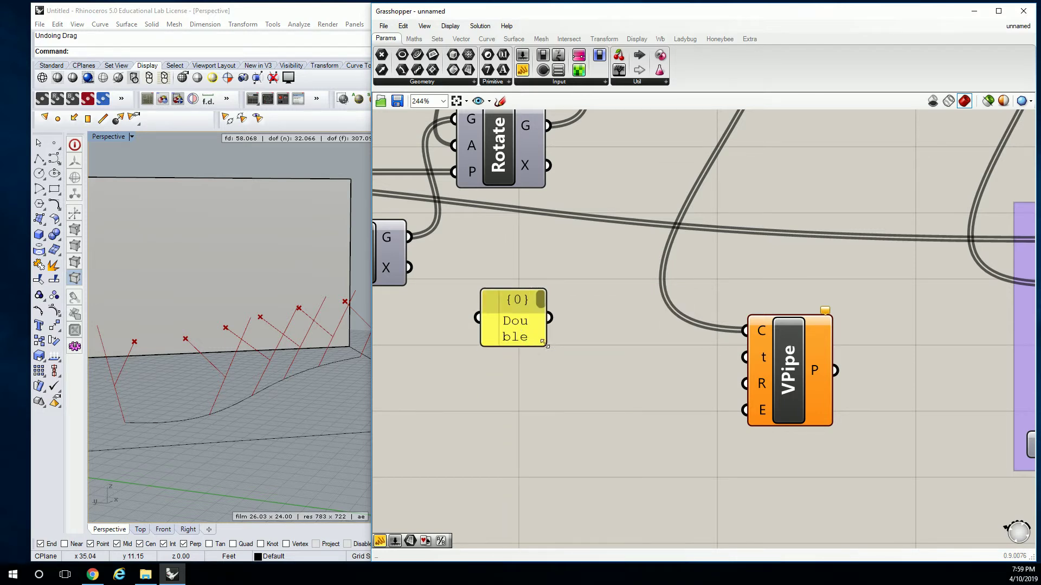
{"action": "left_click_drag", "start_coordinate": [544, 345], "coordinate": [574, 373]}
- Enter the values 0 and 1 on separate panel lines and move the panel closer to VPipe
{"action": "double_click", "coordinate": [537, 345]}
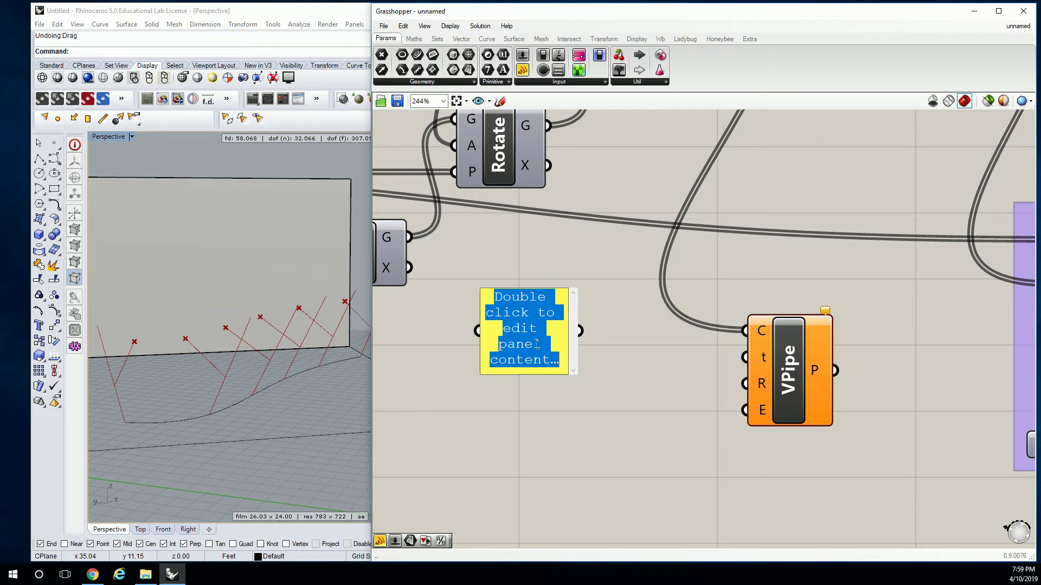
{"action": "type", "text": "0"}
{"action": "key", "text": "Return"}
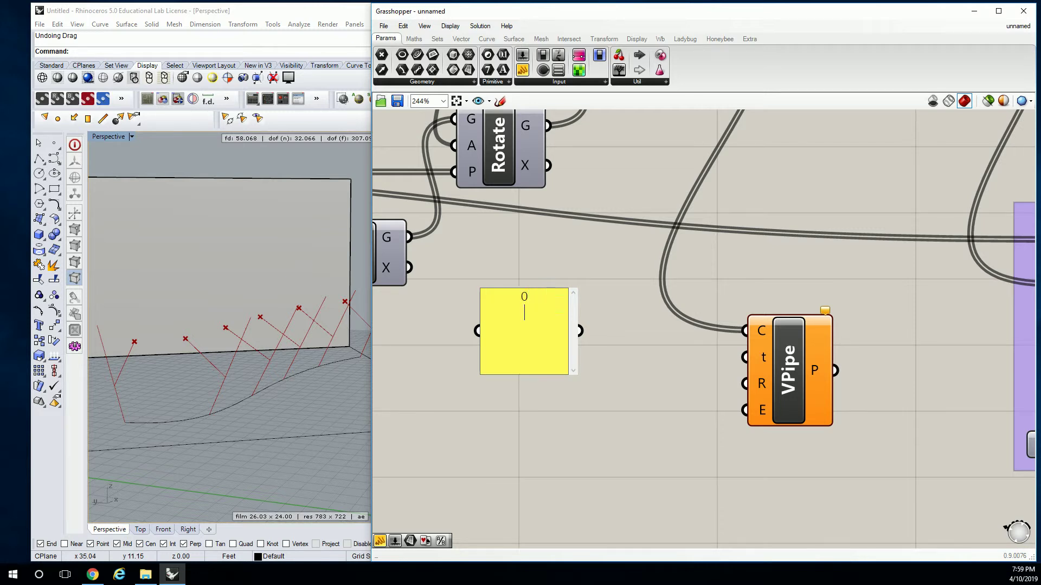
{"action": "type", "text": "1"}
{"action": "left_click", "coordinate": [580, 233]}
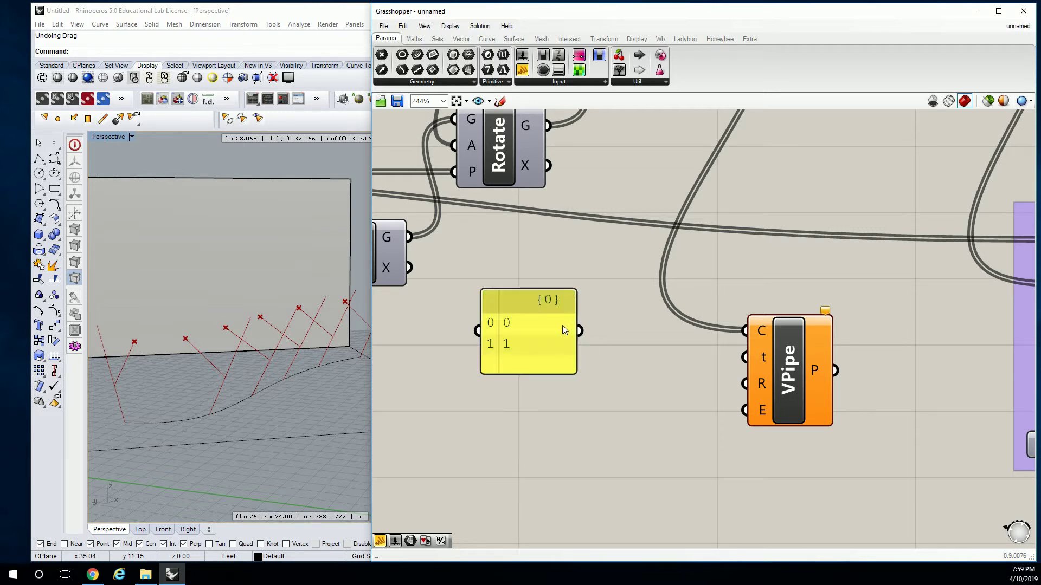
{"action": "left_click_drag", "start_coordinate": [562, 326], "coordinate": [604, 332]}
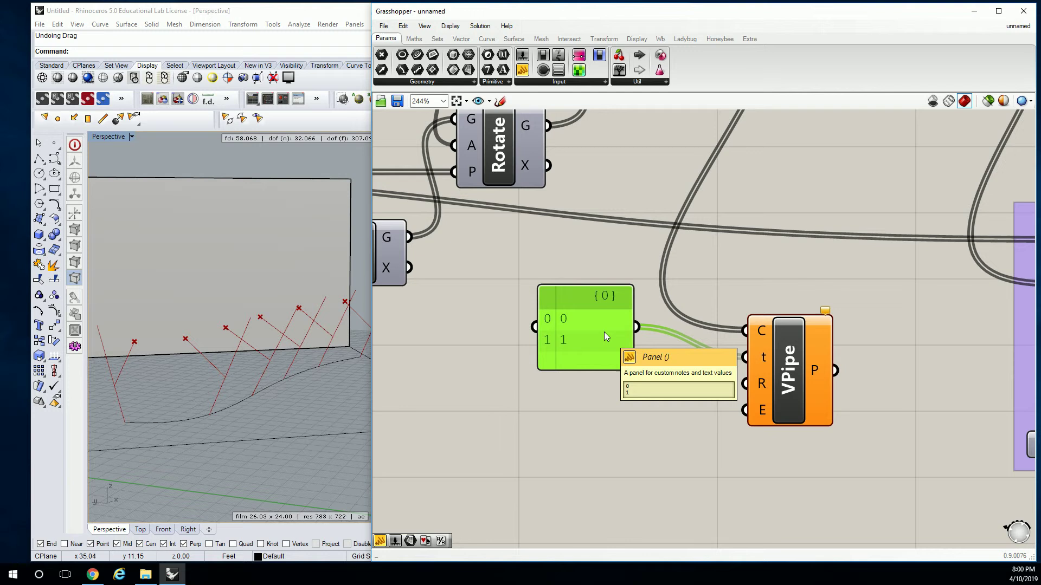
- Wire the 0/1 panel into VPipe's t input, then add a 0<2.0 Radii slider feeding VPipe's R input
{"action": "right_click_drag", "start_coordinate": [604, 332], "coordinate": [734, 358]}
{"action": "left_click", "coordinate": [677, 358]}
{"action": "double_click", "coordinate": [696, 345]}
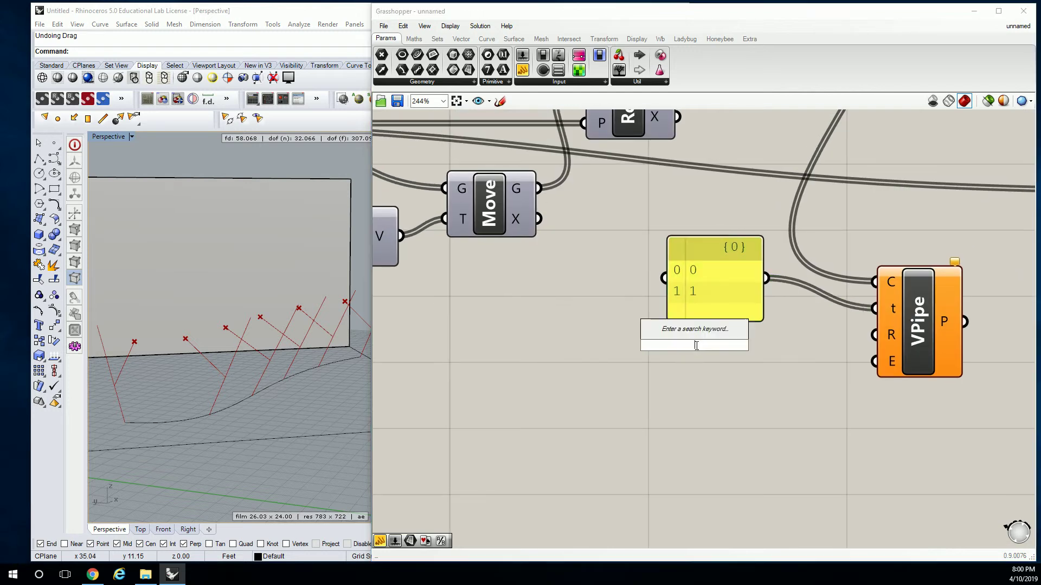
{"action": "type", "text": "0"}
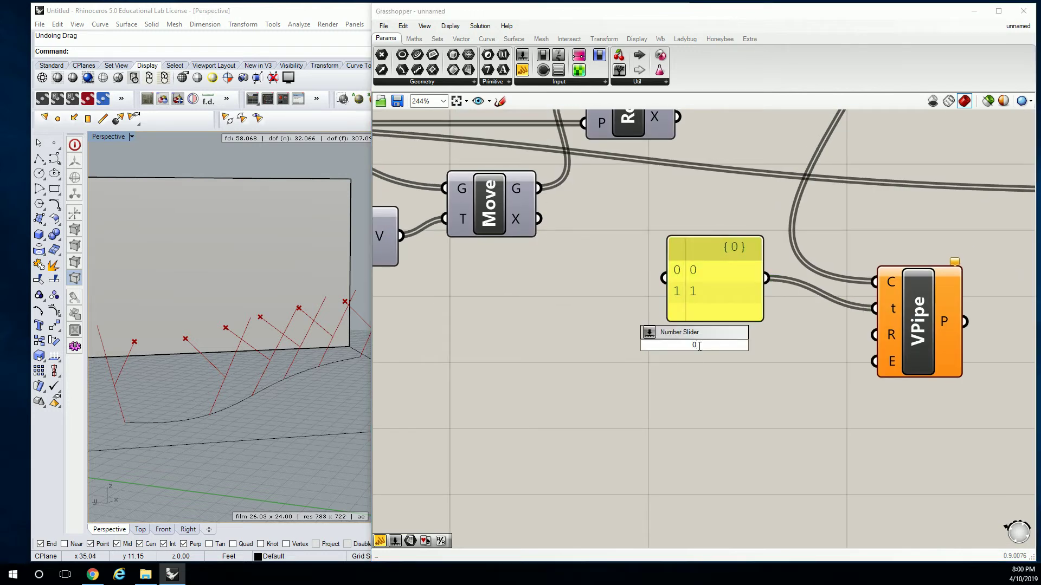
{"action": "type", "text": "<2.0"}
{"action": "left_click_drag", "start_coordinate": [698, 346], "coordinate": [651, 345]}
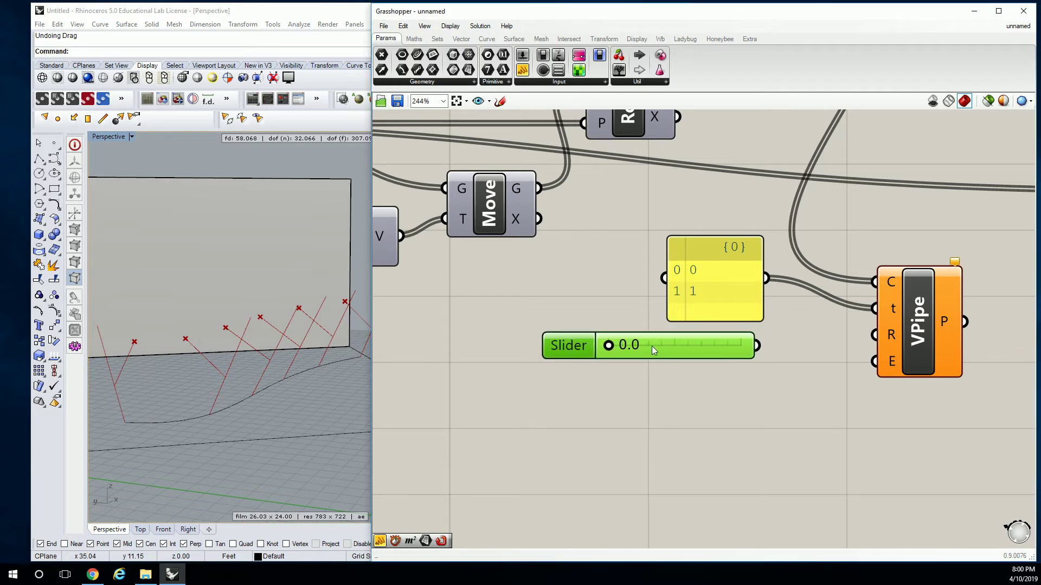
{"action": "left_click_drag", "start_coordinate": [756, 346], "coordinate": [874, 335]}
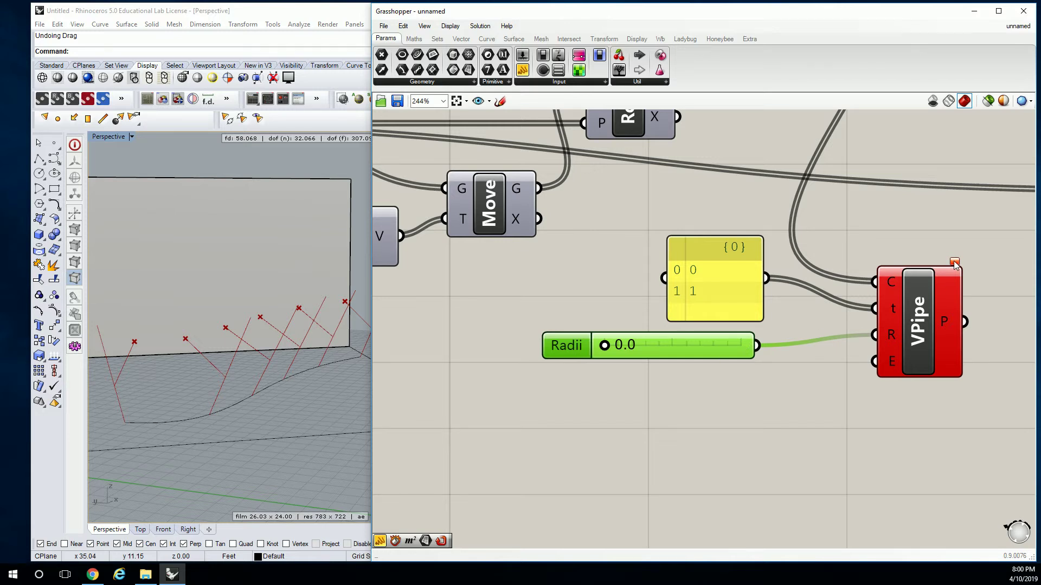
- Copy the Radii slider at matching width, set the radii to 0.3 and 0.1, and view the tapered pipes
{"action": "mouse_move", "coordinate": [955, 264]}
{"action": "left_click_drag", "start_coordinate": [723, 348], "coordinate": [874, 335], "text": "alt"}
{"action": "left_click_drag", "start_coordinate": [758, 366], "coordinate": [753, 379]}
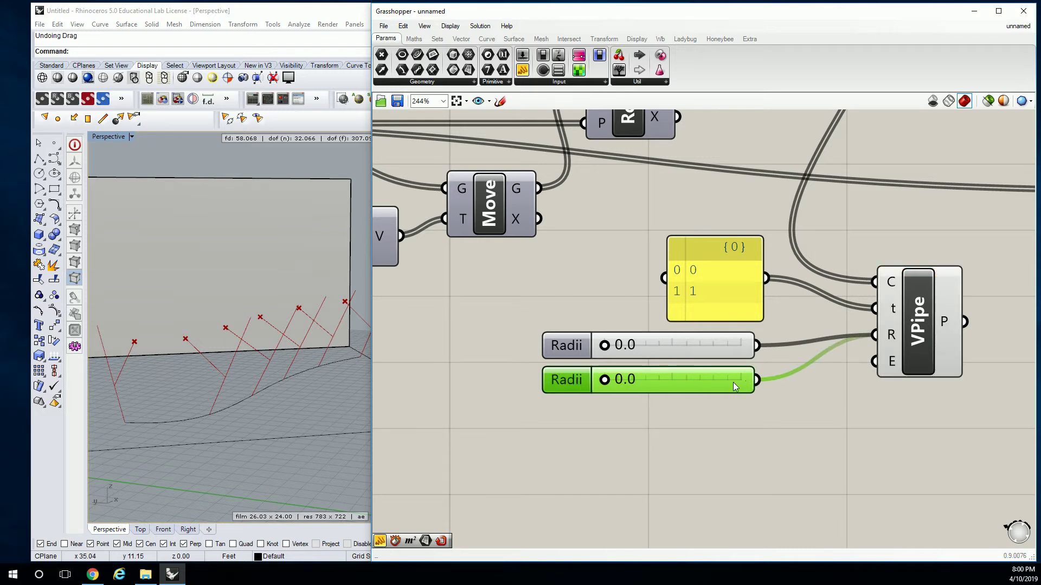
{"action": "left_click_drag", "start_coordinate": [605, 345], "coordinate": [611, 380]}
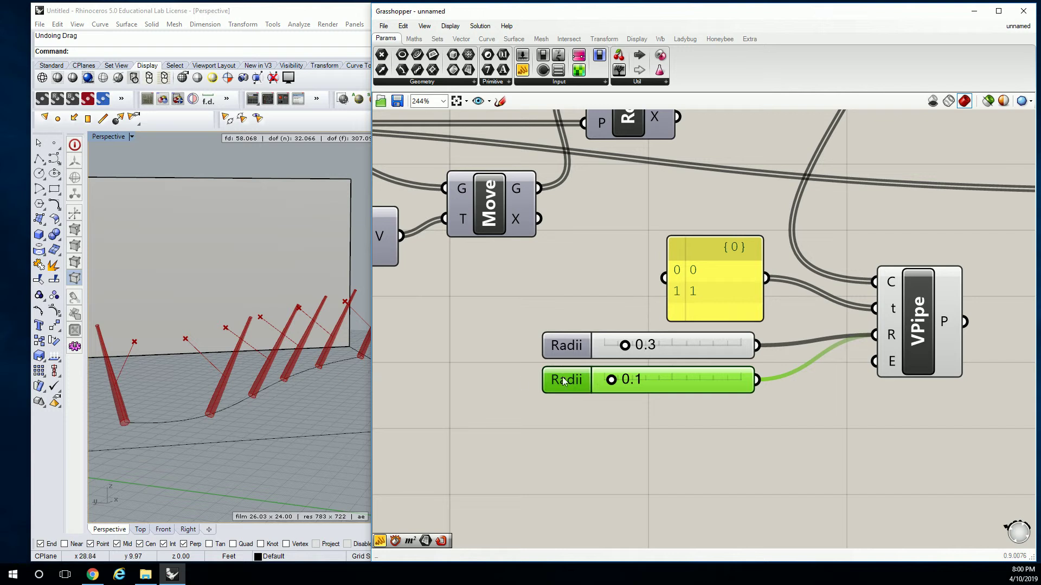
{"action": "right_click_drag", "start_coordinate": [279, 367], "coordinate": [301, 355], "text": "shift"}
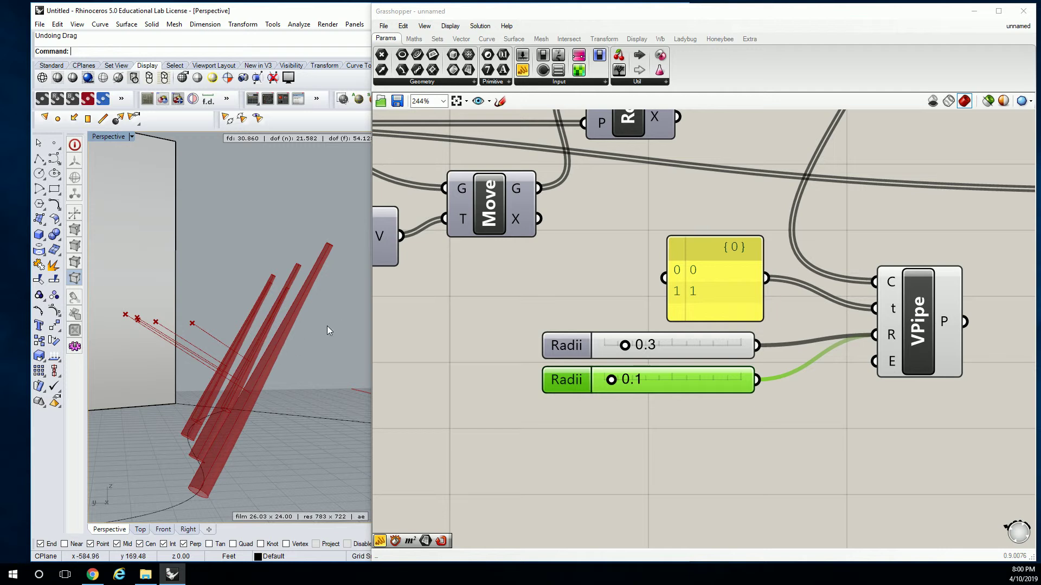
{"action": "right_click_drag", "start_coordinate": [258, 422], "coordinate": [222, 428]}
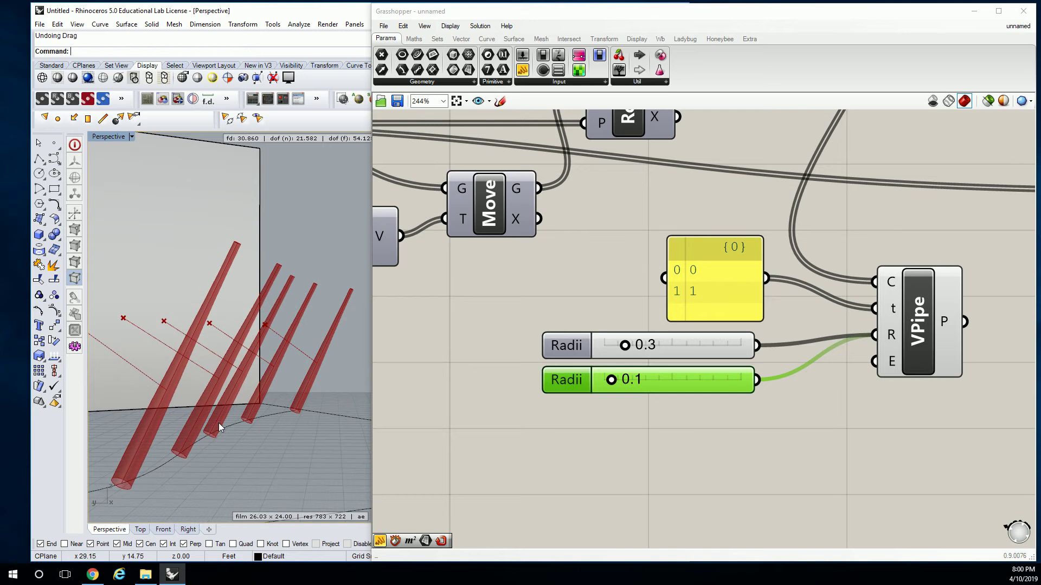
{"action": "left_click", "coordinate": [605, 291]}
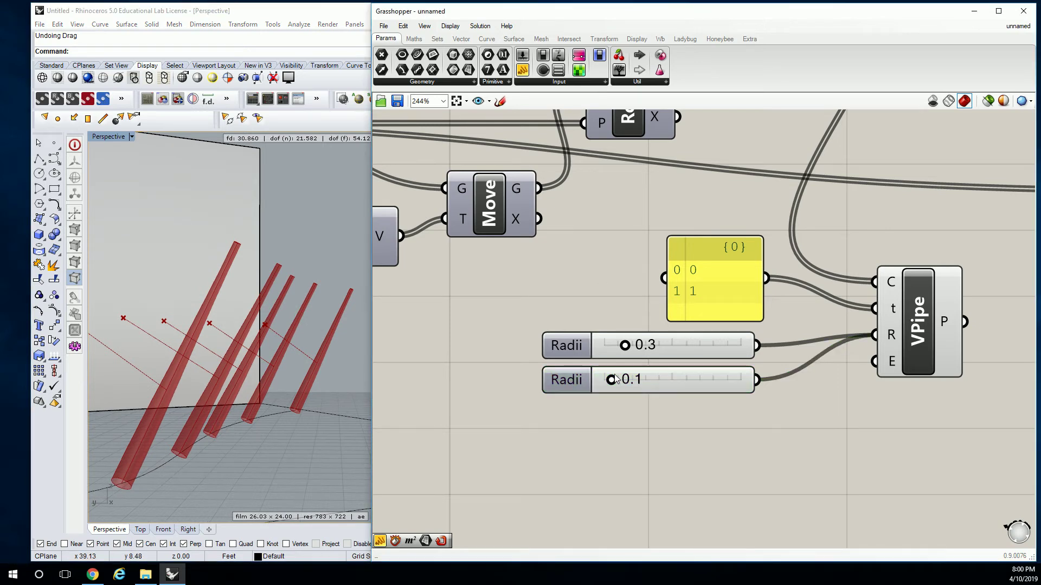
{"action": "left_click_drag", "start_coordinate": [611, 379], "coordinate": [611, 380]}
{"action": "right_click_drag", "start_coordinate": [360, 293], "coordinate": [303, 319]}
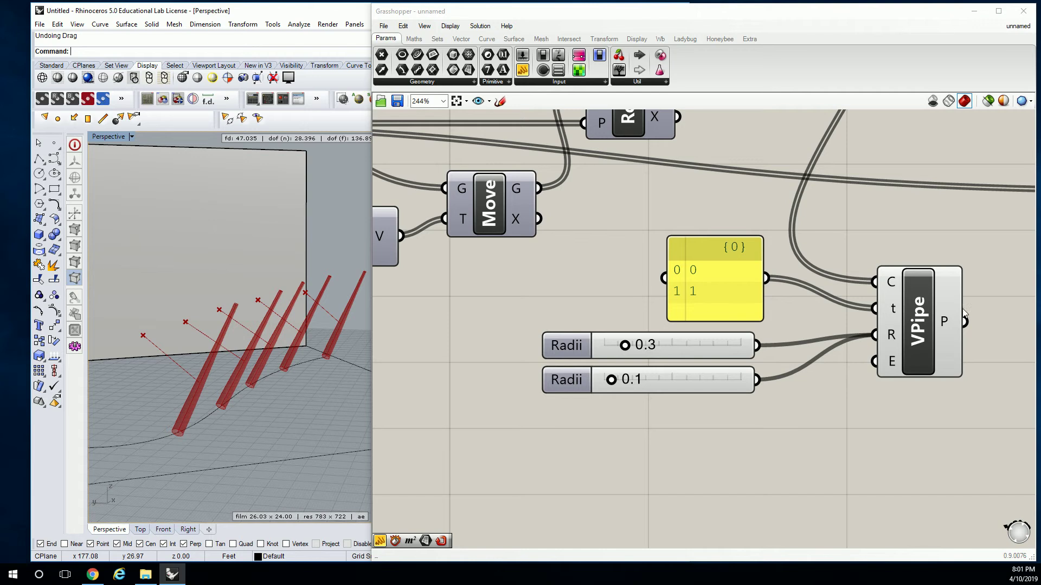
- Duplicate the 0/1 panel, both Radii sliders and VPipe, placing the copy beside the Ln component
{"action": "scroll", "coordinate": [909, 233], "scroll_direction": "down", "scroll_amount": 2}
{"action": "right_click_drag", "start_coordinate": [909, 233], "coordinate": [801, 265]}
{"action": "scroll", "coordinate": [812, 262], "scroll_direction": "down", "scroll_amount": 5}
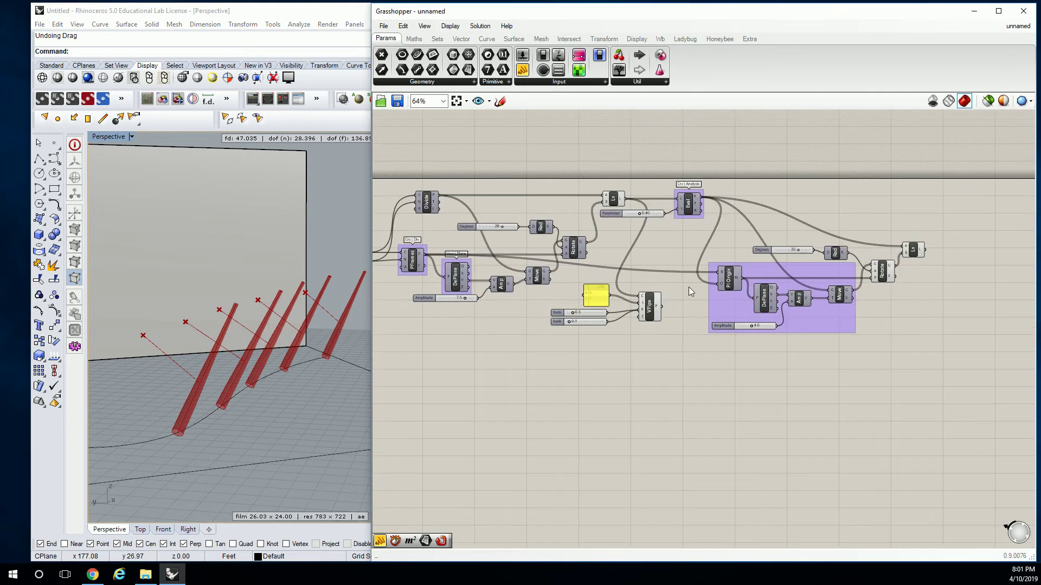
{"action": "scroll", "coordinate": [689, 287], "scroll_direction": "up", "scroll_amount": 4}
{"action": "mouse_move", "coordinate": [672, 361]}
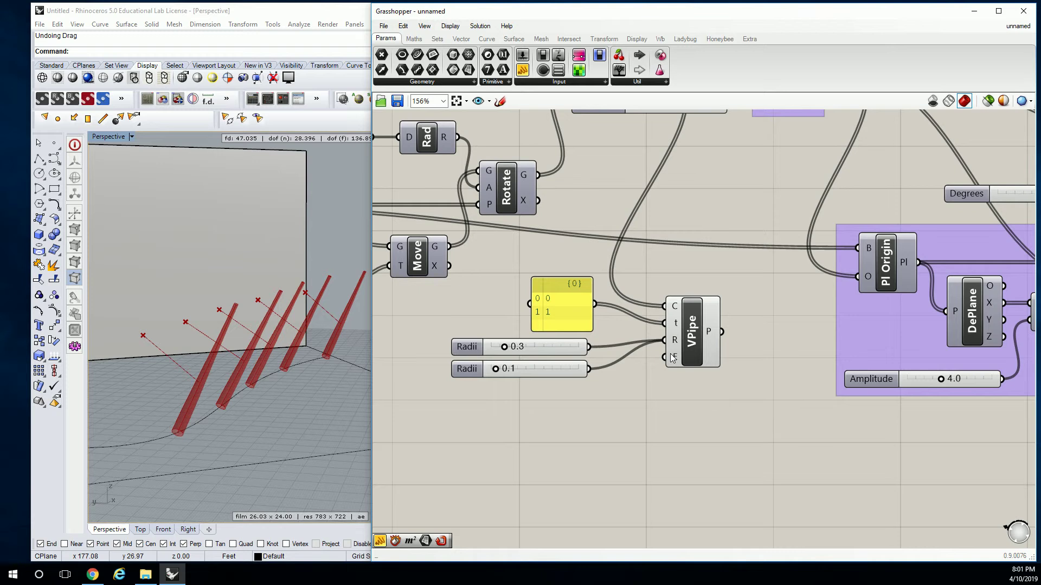
{"action": "left_click_drag", "start_coordinate": [733, 268], "coordinate": [502, 405]}
{"action": "scroll", "coordinate": [521, 374], "scroll_direction": "down", "scroll_amount": 3}
{"action": "right_click_drag", "start_coordinate": [649, 363], "coordinate": [524, 365]}
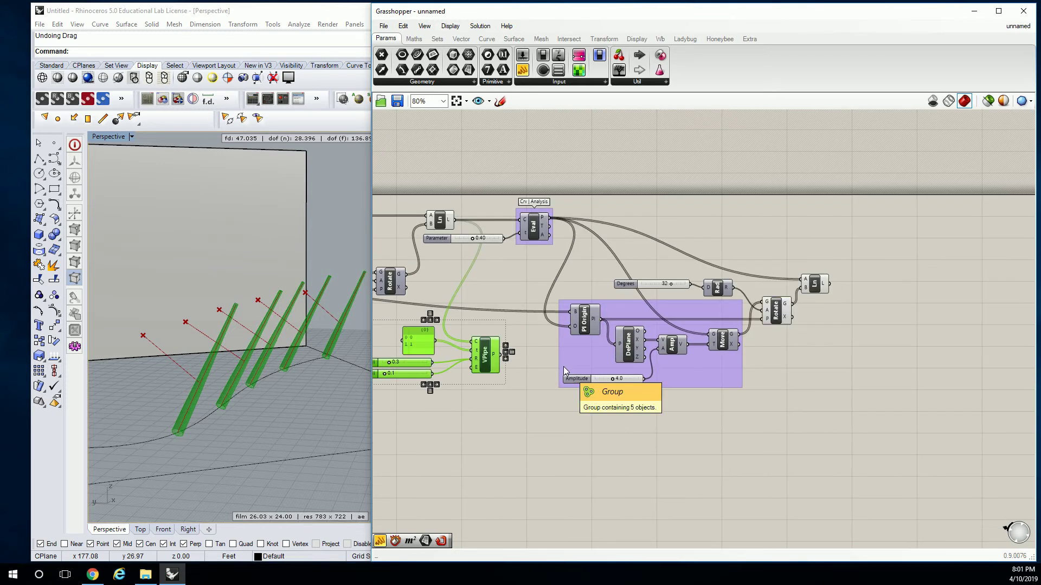
{"action": "left_click_drag", "start_coordinate": [494, 362], "coordinate": [949, 324]}
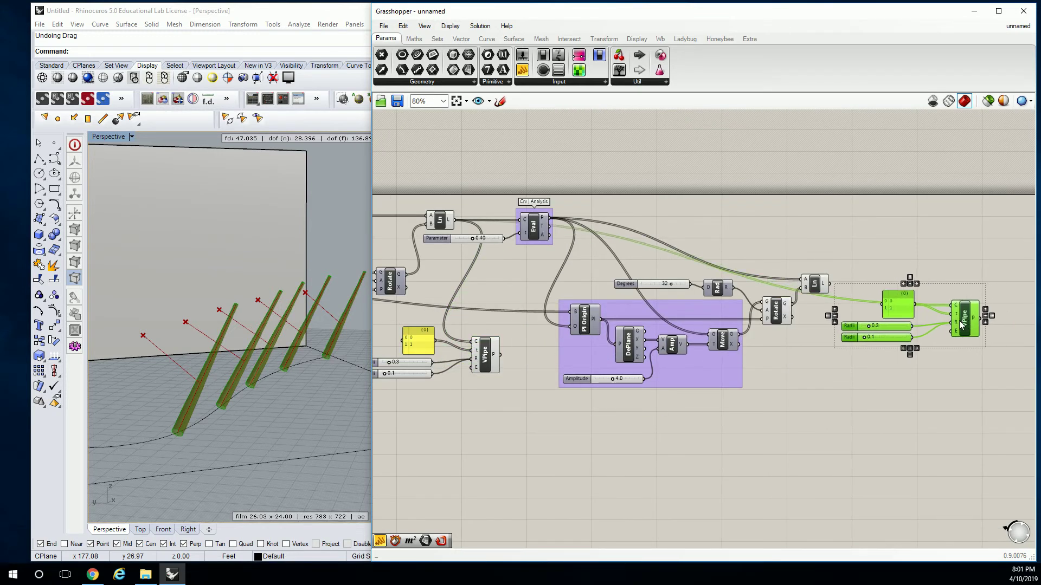
- Feed the Ln boom lines into the copy, set its larger radius to 0.2, and inspect the boom pipes
{"action": "scroll", "coordinate": [975, 293], "scroll_direction": "up", "scroll_amount": 3}
{"action": "left_click_drag", "start_coordinate": [659, 279], "coordinate": [691, 318]}
{"action": "left_click", "coordinate": [769, 251]}
{"action": "right_click_drag", "start_coordinate": [335, 305], "coordinate": [255, 347]}
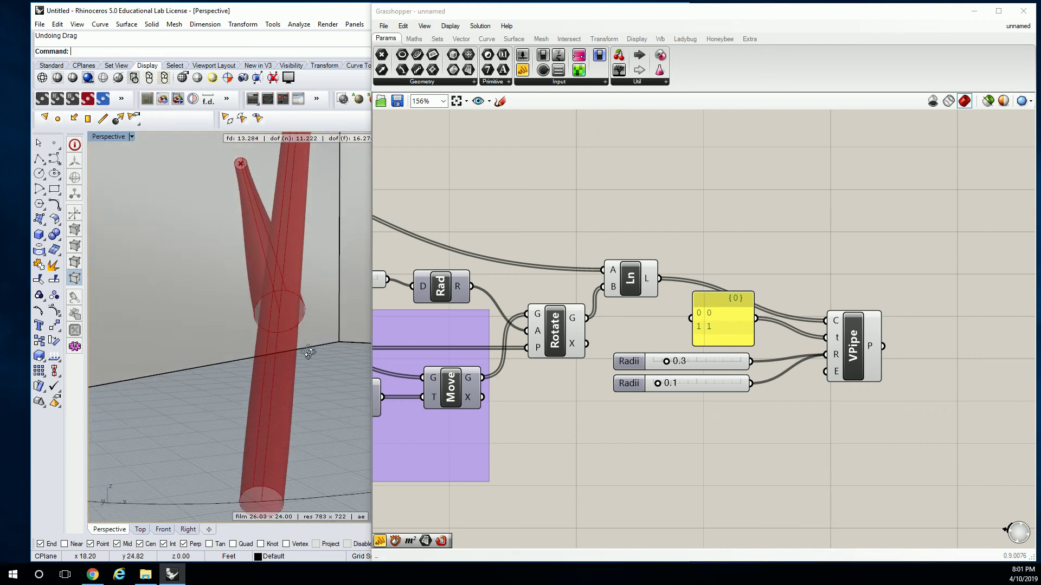
{"action": "scroll", "coordinate": [680, 367], "scroll_direction": "up", "scroll_amount": 4}
{"action": "left_click_drag", "start_coordinate": [654, 354], "coordinate": [644, 354]}
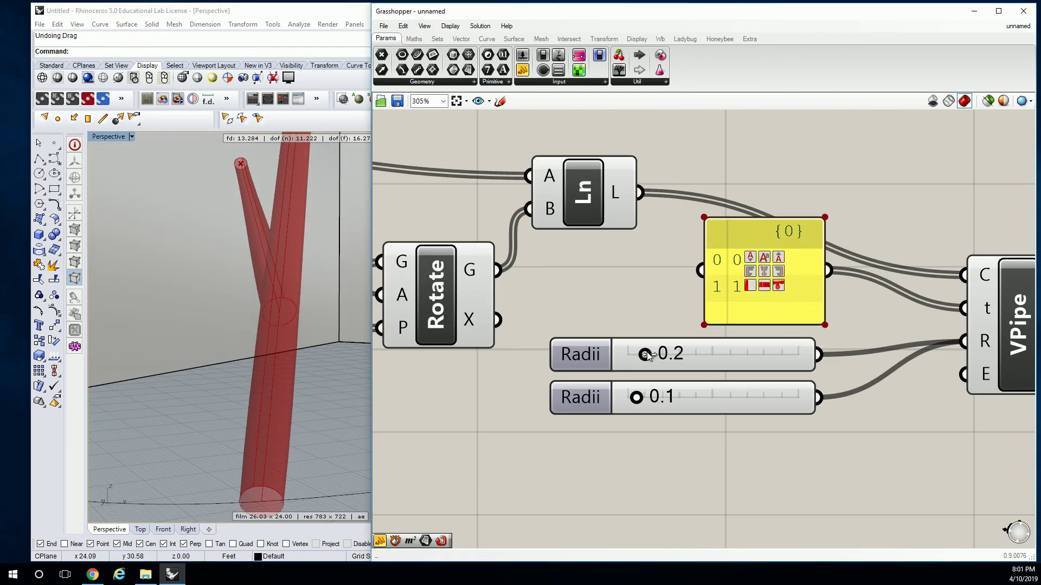
{"action": "right_click_drag", "start_coordinate": [225, 301], "coordinate": [262, 305]}
{"action": "scroll", "coordinate": [262, 304], "scroll_direction": "down", "scroll_amount": 8}
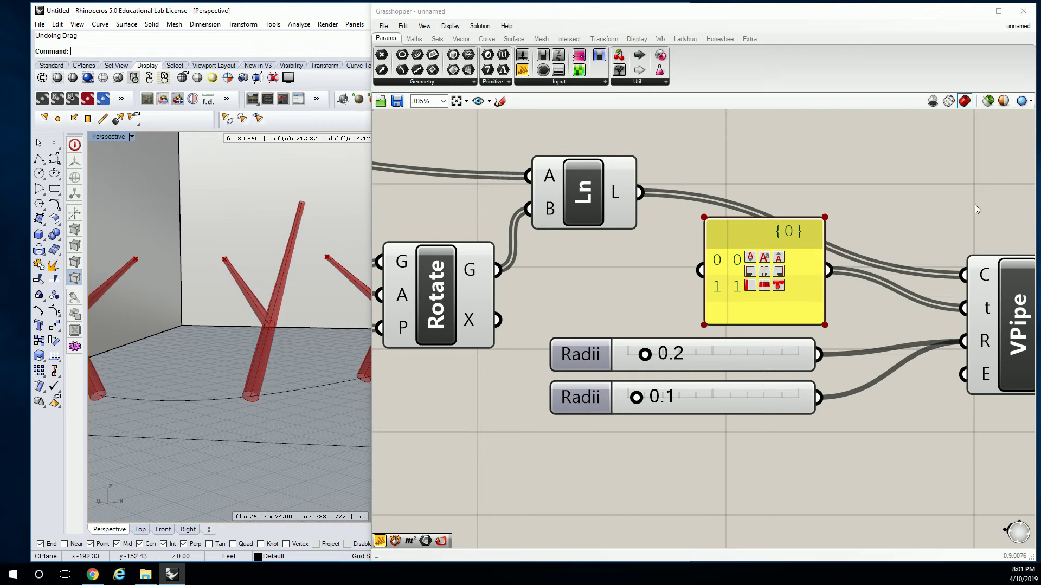
{"action": "scroll", "coordinate": [874, 211], "scroll_direction": "down", "scroll_amount": 3}
{"action": "scroll", "coordinate": [819, 197], "scroll_direction": "down", "scroll_amount": 3}
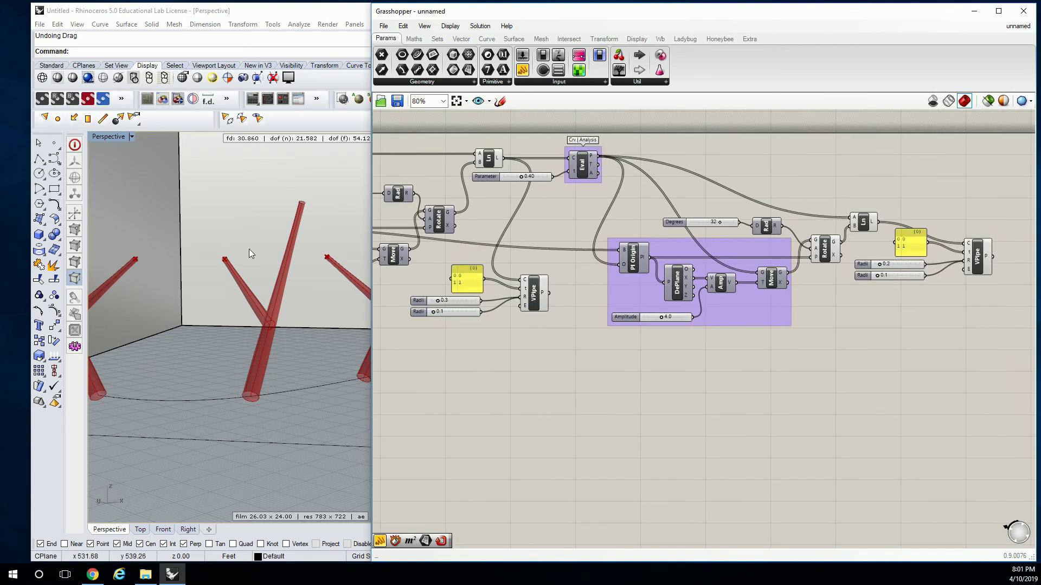
{"action": "right_click_drag", "start_coordinate": [251, 255], "coordinate": [249, 295]}
{"action": "scroll", "coordinate": [209, 291], "scroll_direction": "down", "scroll_amount": 3}
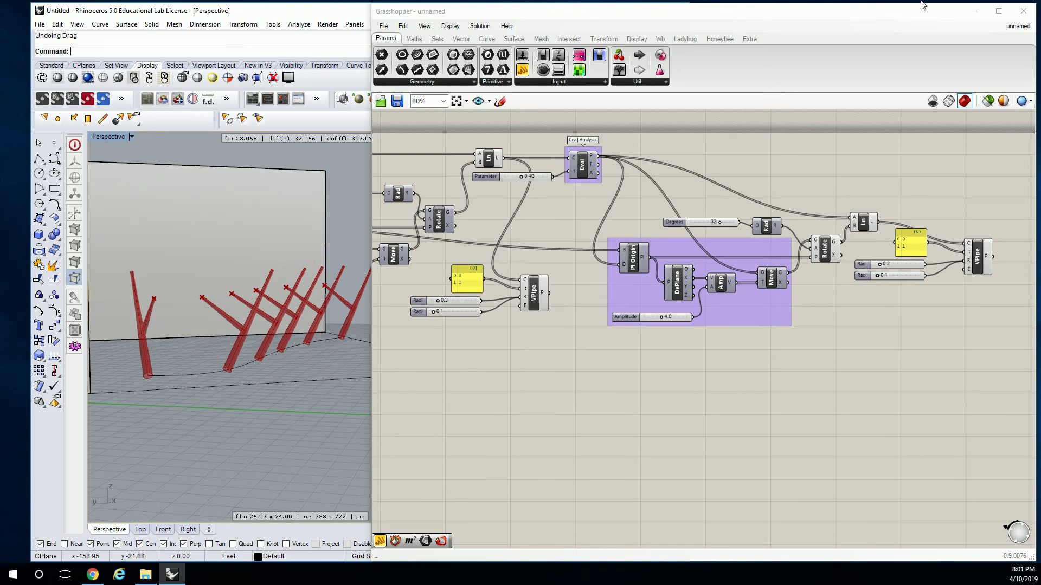
- Bring the browser back to show the Page 017.jpg shade-canopy rendering
{"action": "key", "text": "alt+Tab"}
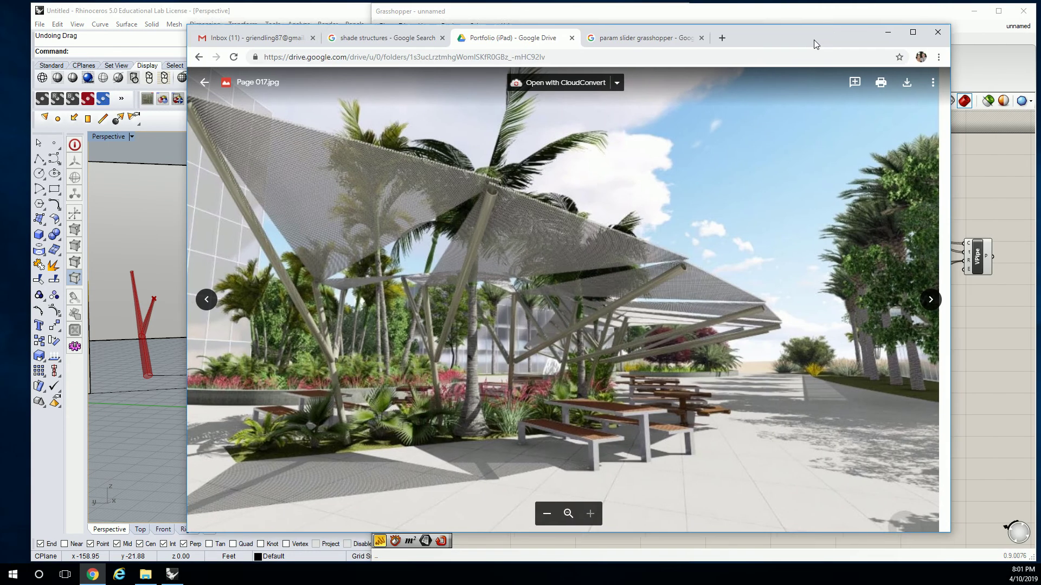